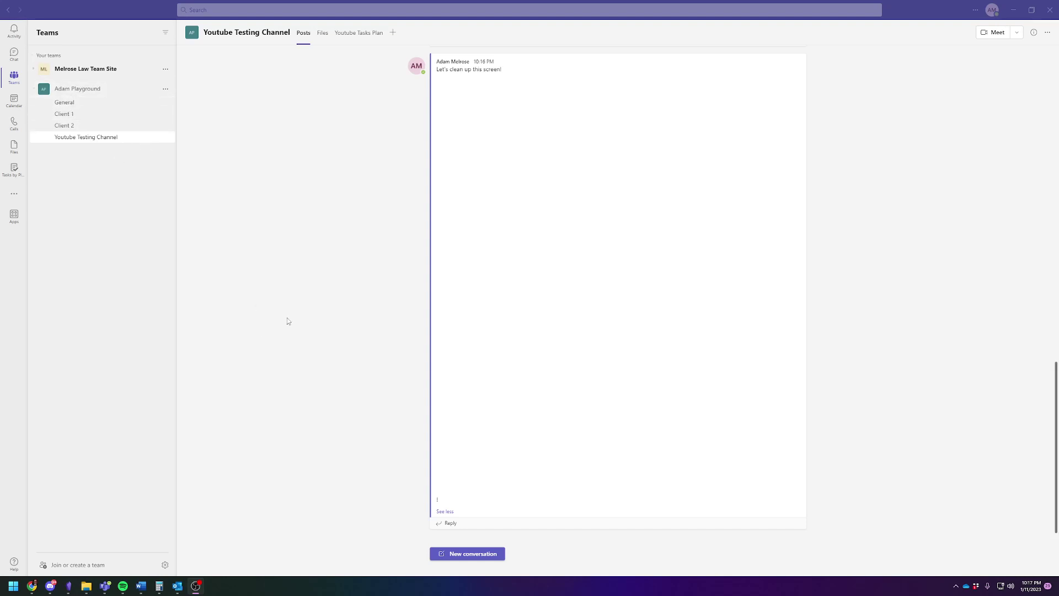
# Schedule a new channel meeting titled 'For the youtube video' and begin its description about doing meetings
pyautogui.click(1017, 34)
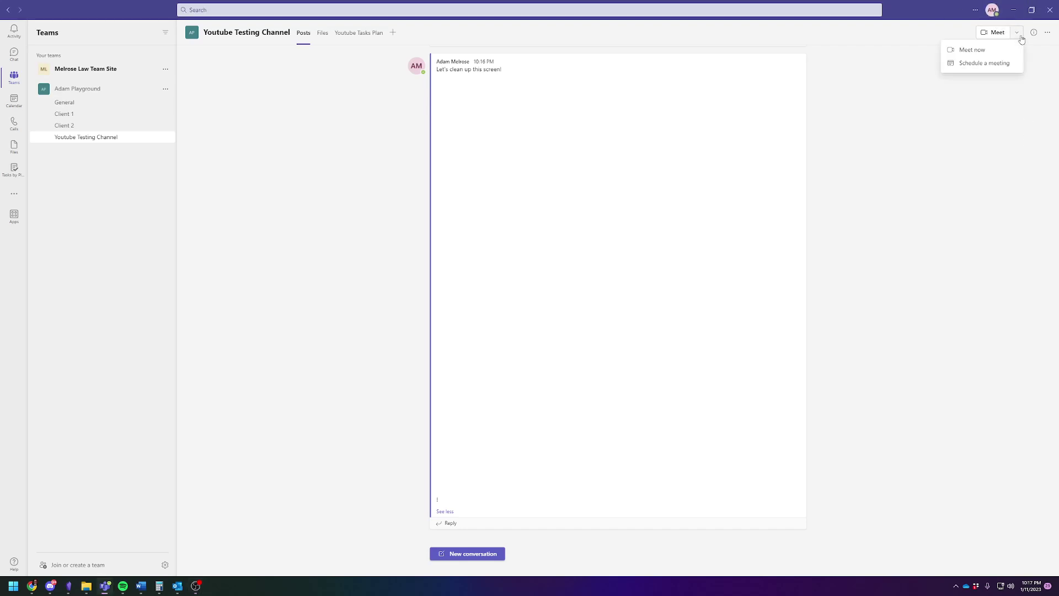
pyautogui.click(978, 64)
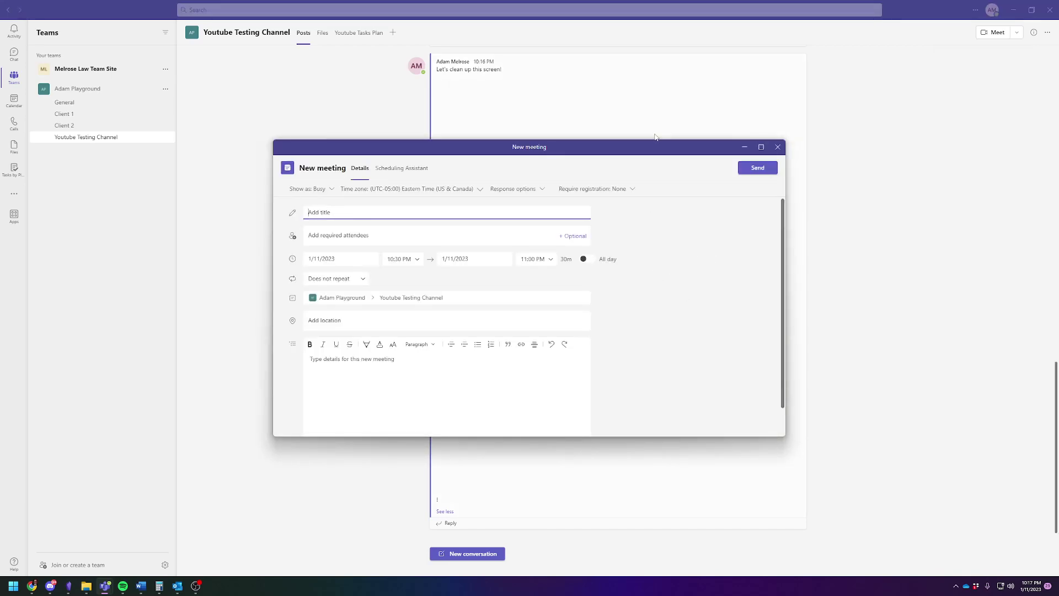
pyautogui.moveTo(655, 135)
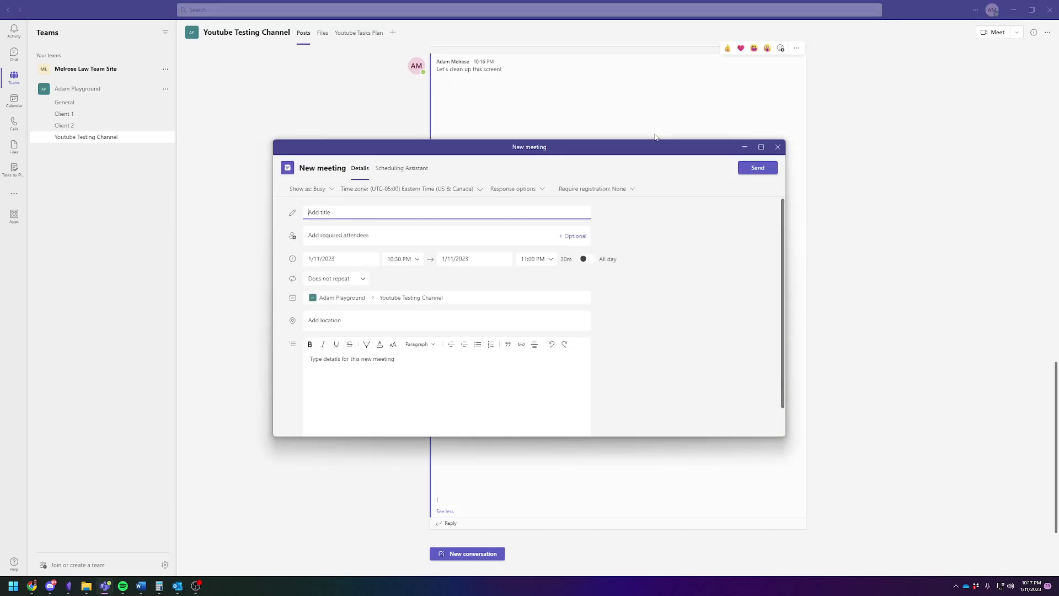
pyautogui.write('For the y')
pyautogui.write('outube video')
pyautogui.click(367, 368)
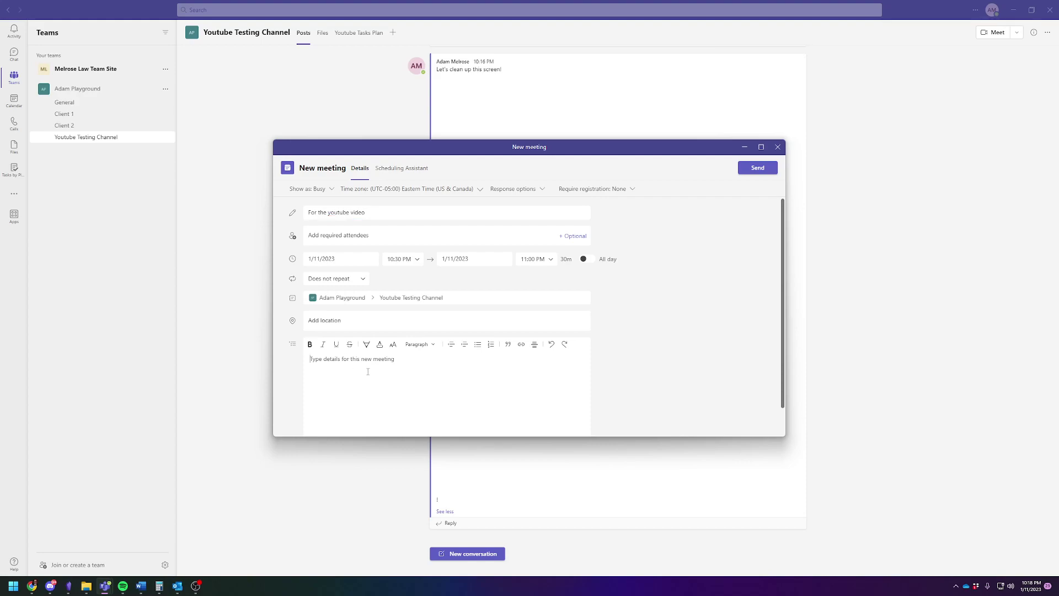
pyautogui.write("we're going to discuss")
pyautogui.write(' how to do meetings')
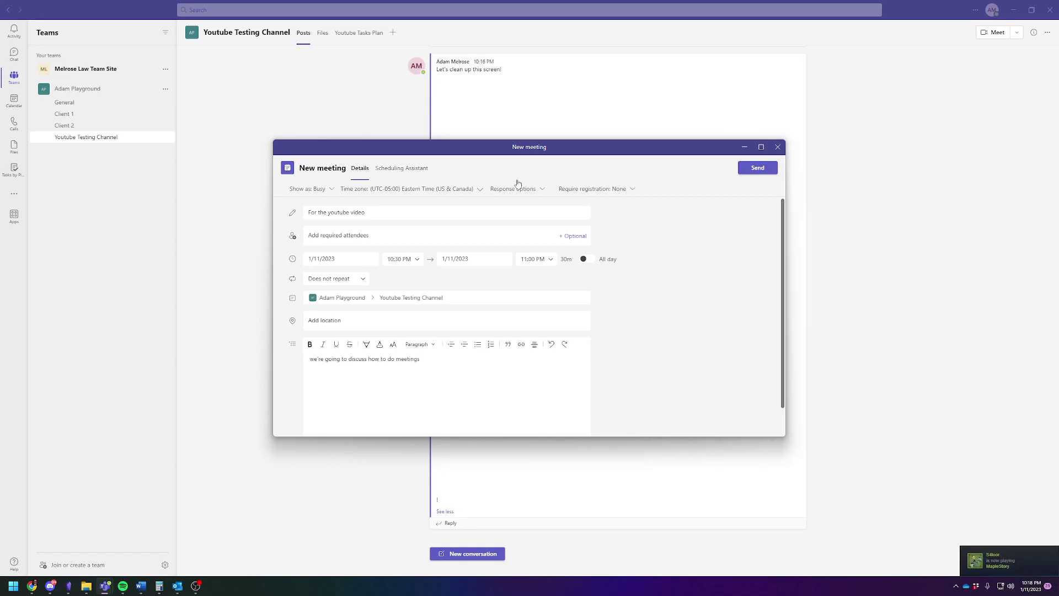
# In the Scheduling Assistant, add the external email address as a second required attendee
pyautogui.click(396, 169)
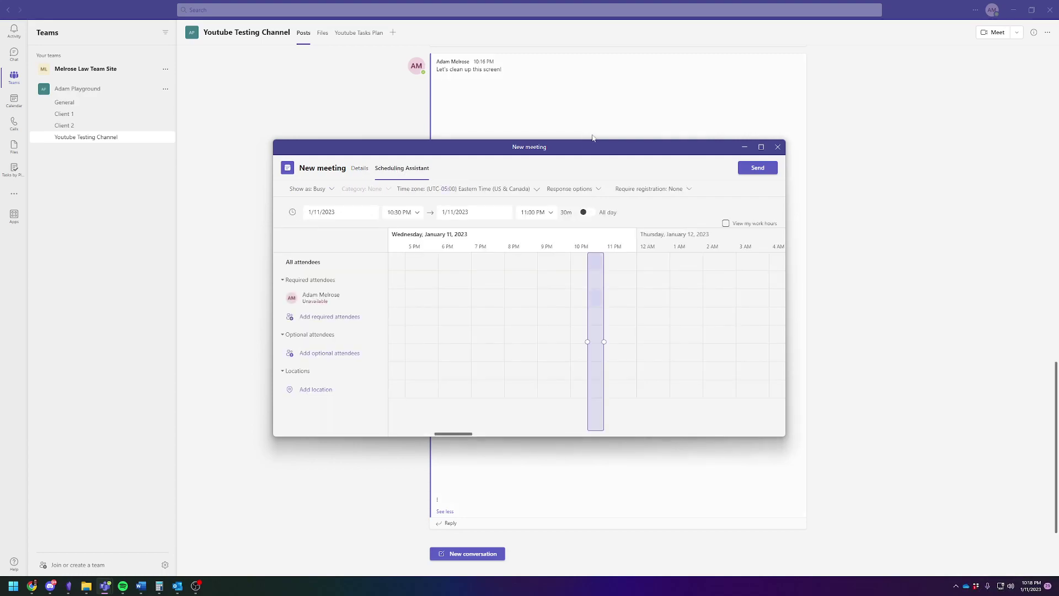
pyautogui.moveTo(578, 147); pyautogui.dragTo(586, 105)
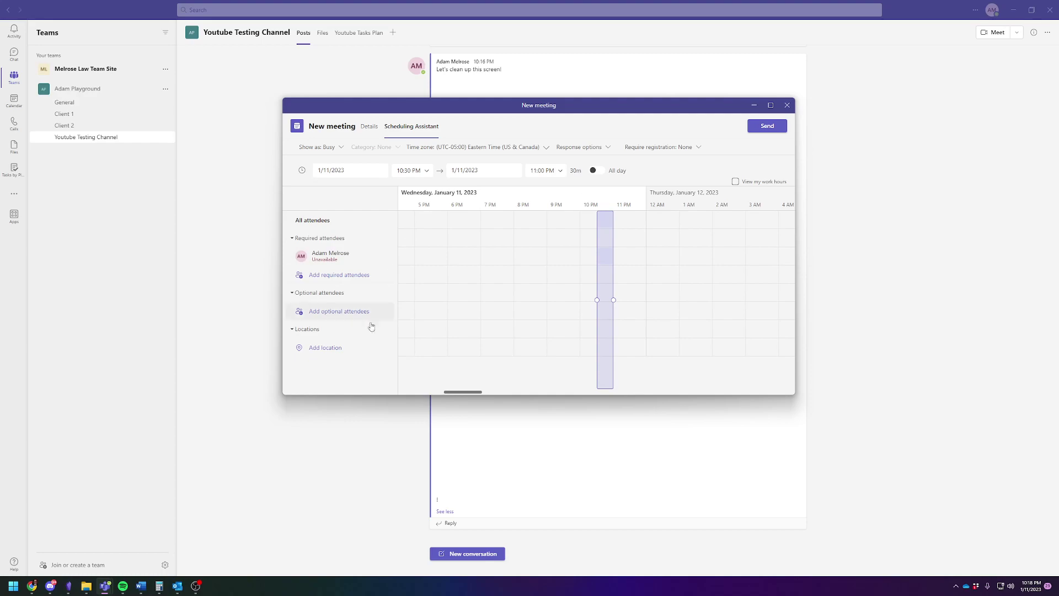
pyautogui.click(336, 274)
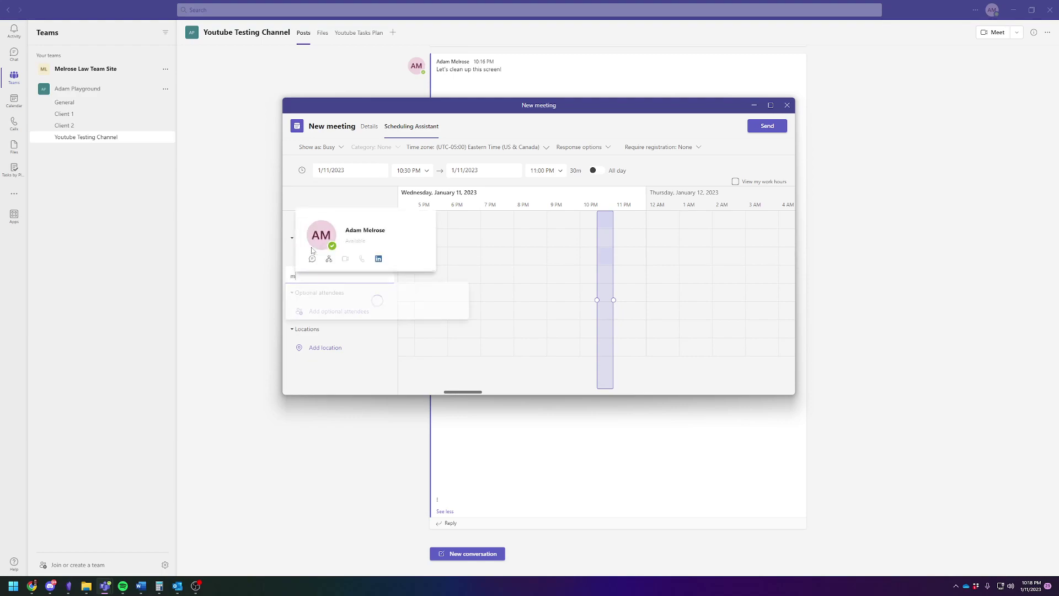
pyautogui.moveTo(330, 253)
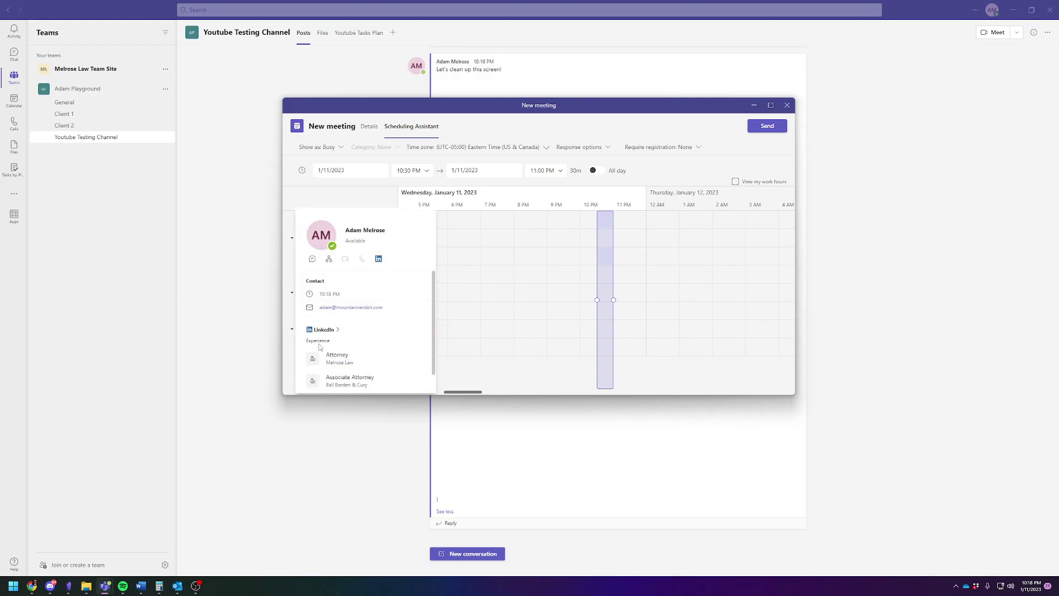
pyautogui.click(338, 275)
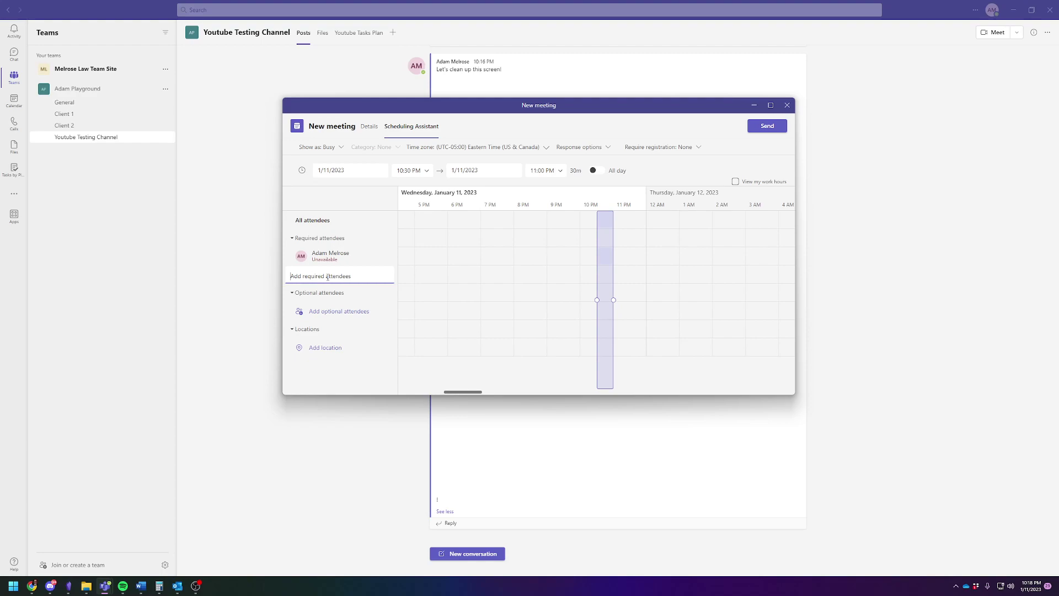
pyautogui.write('mark')
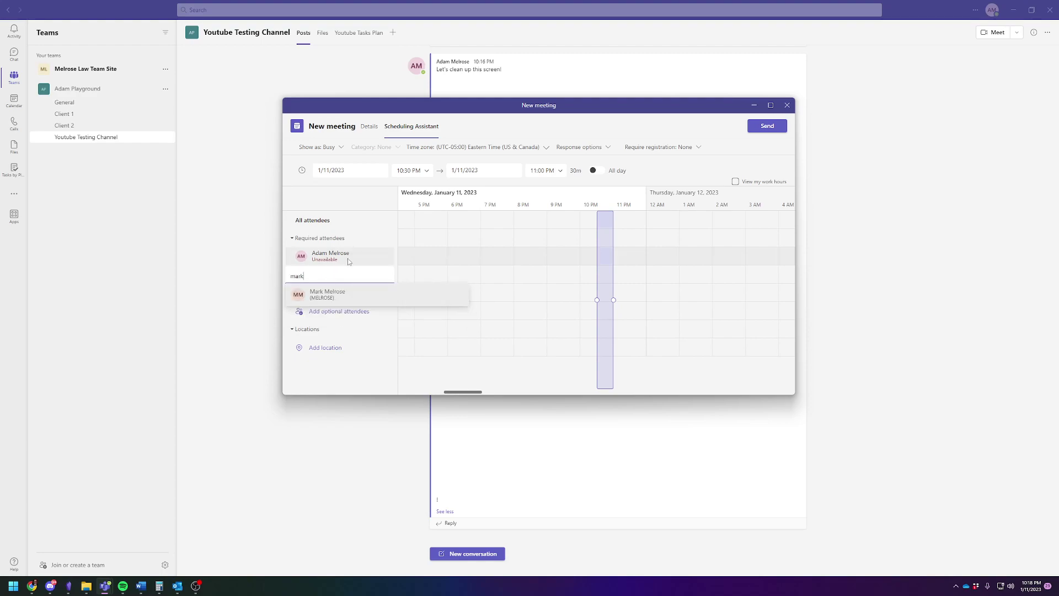
pyautogui.click(328, 294)
pyautogui.moveTo(330, 256)
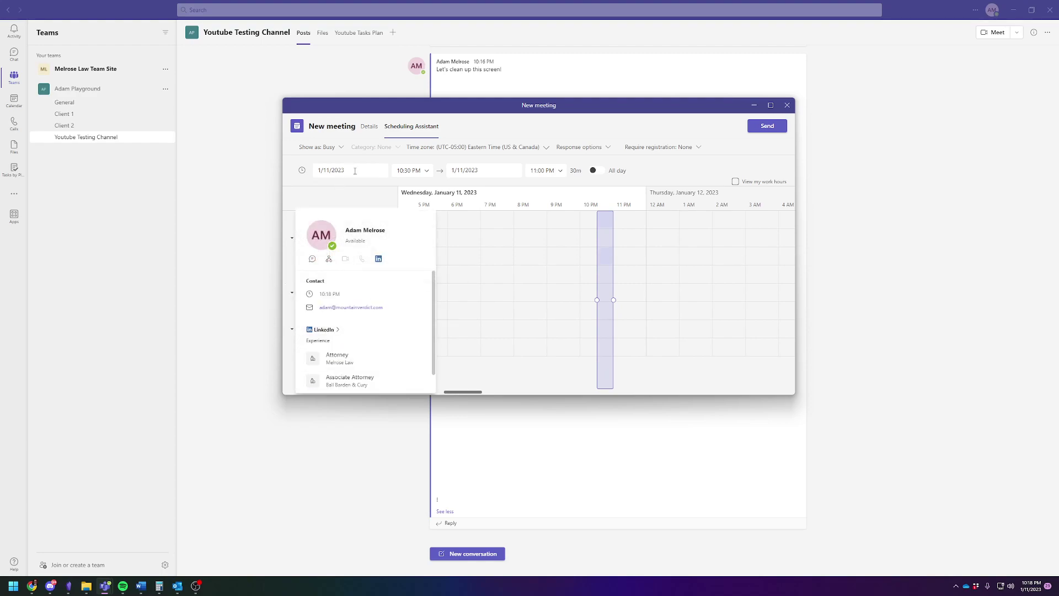
pyautogui.click(316, 274)
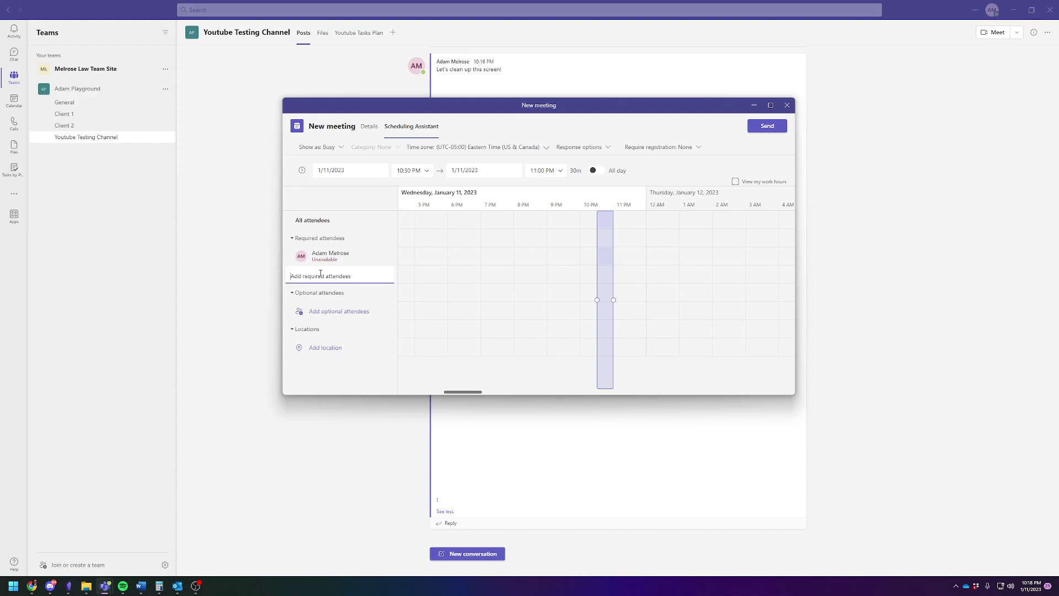
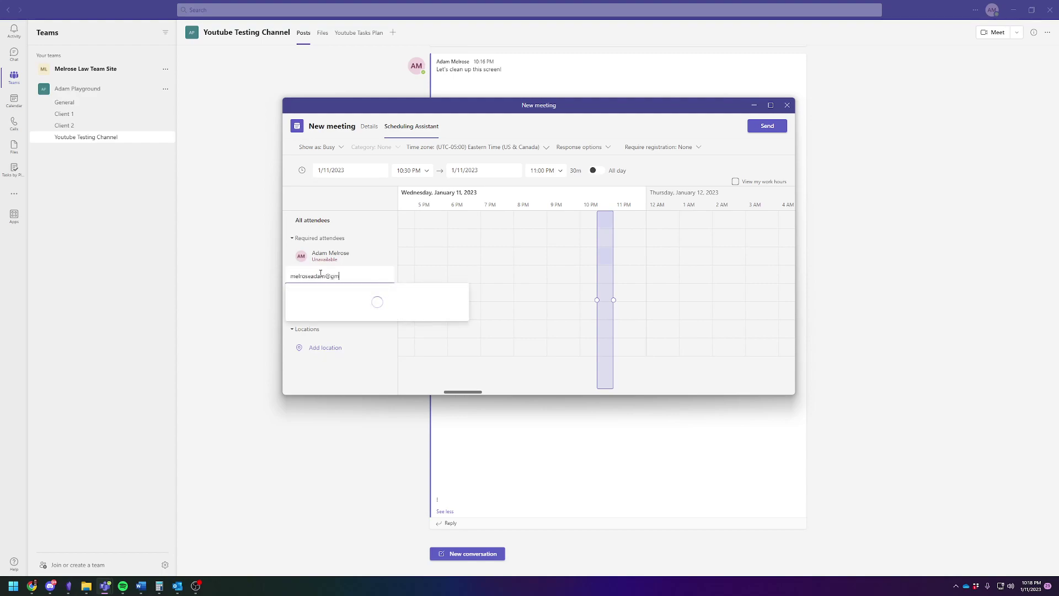
pyautogui.click(362, 212)
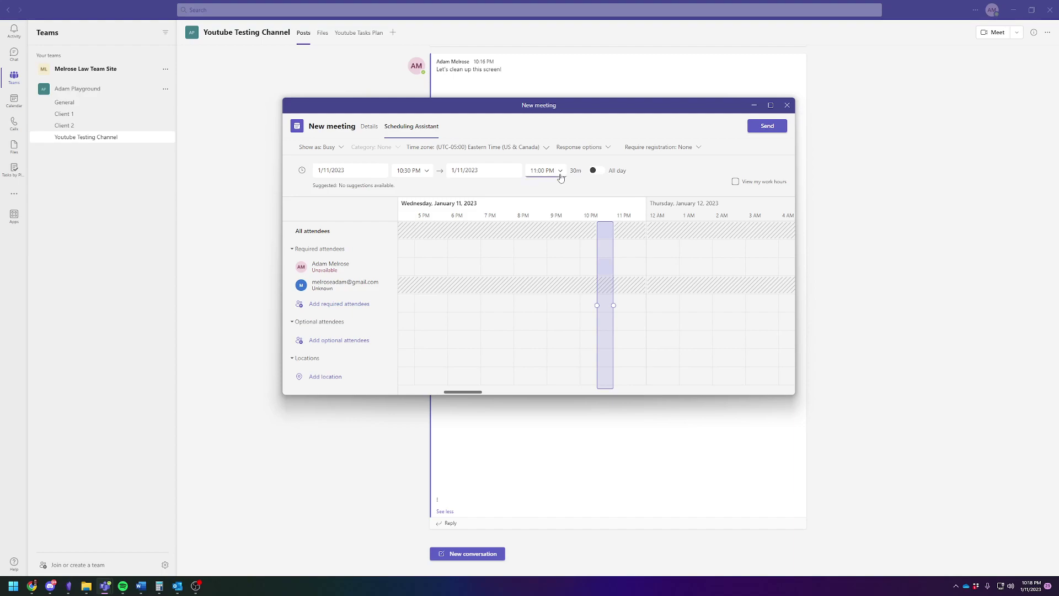
# Set the meeting for 1/12/2023, 2:00 PM to 3:00 PM, and send the invitation
pyautogui.click(560, 171)
pyautogui.click(489, 170)
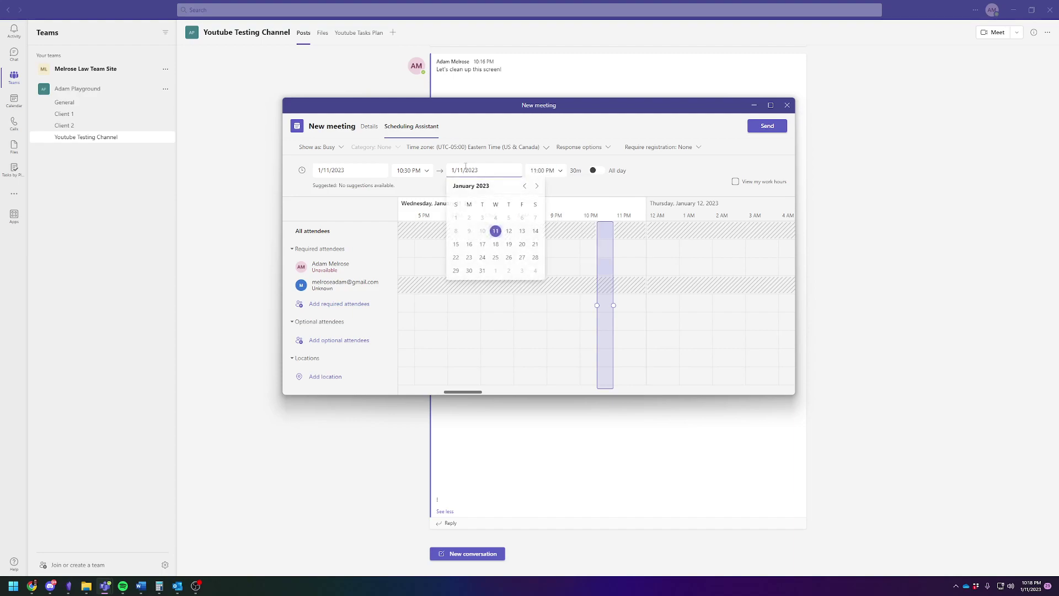
pyautogui.click(413, 170)
pyautogui.click(364, 170)
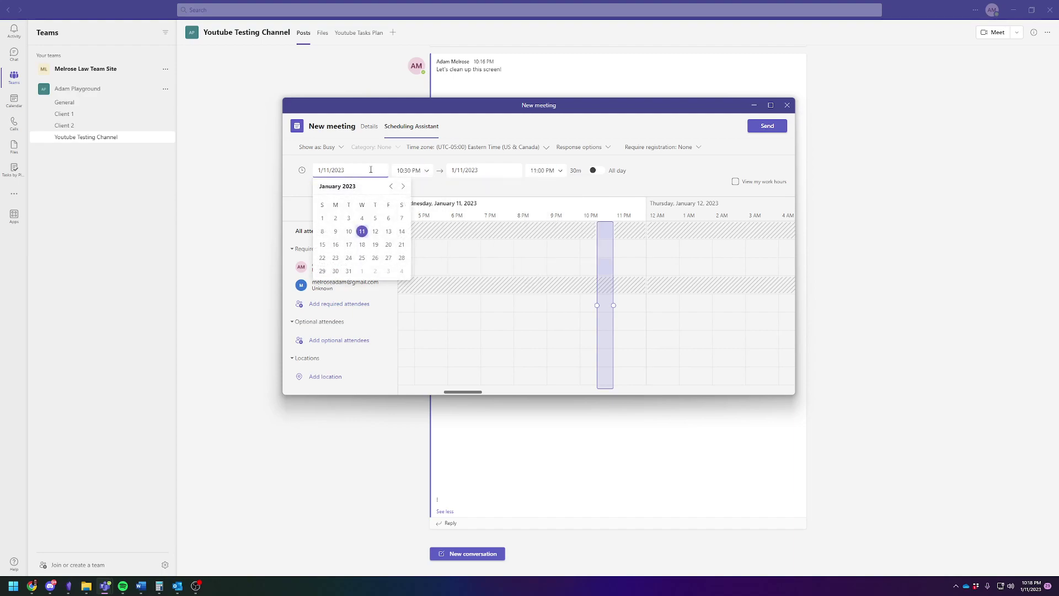
pyautogui.click(378, 232)
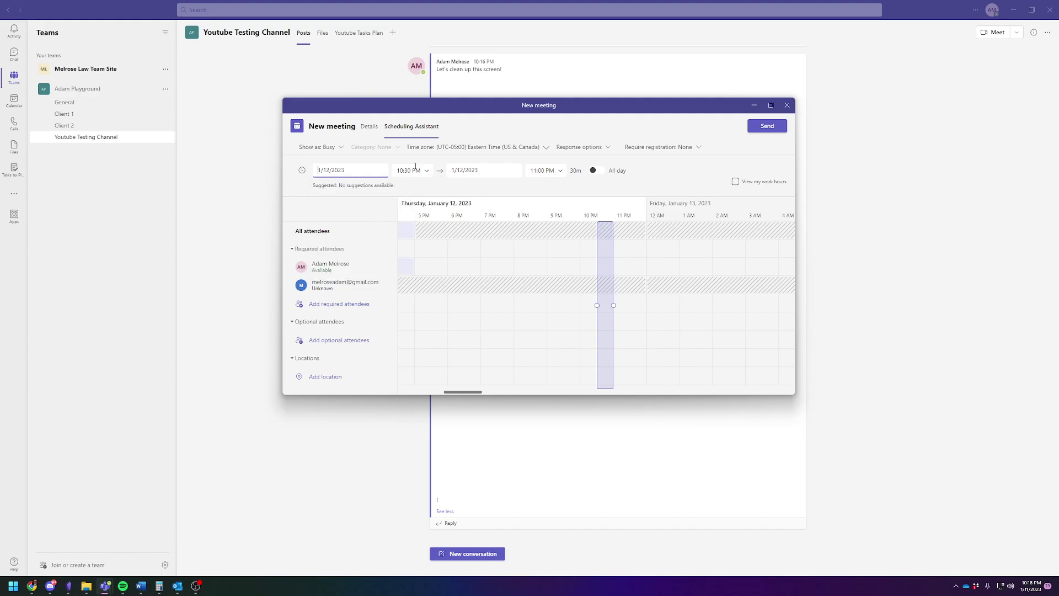
pyautogui.click(416, 170)
pyautogui.scroll(5, 408, 213)
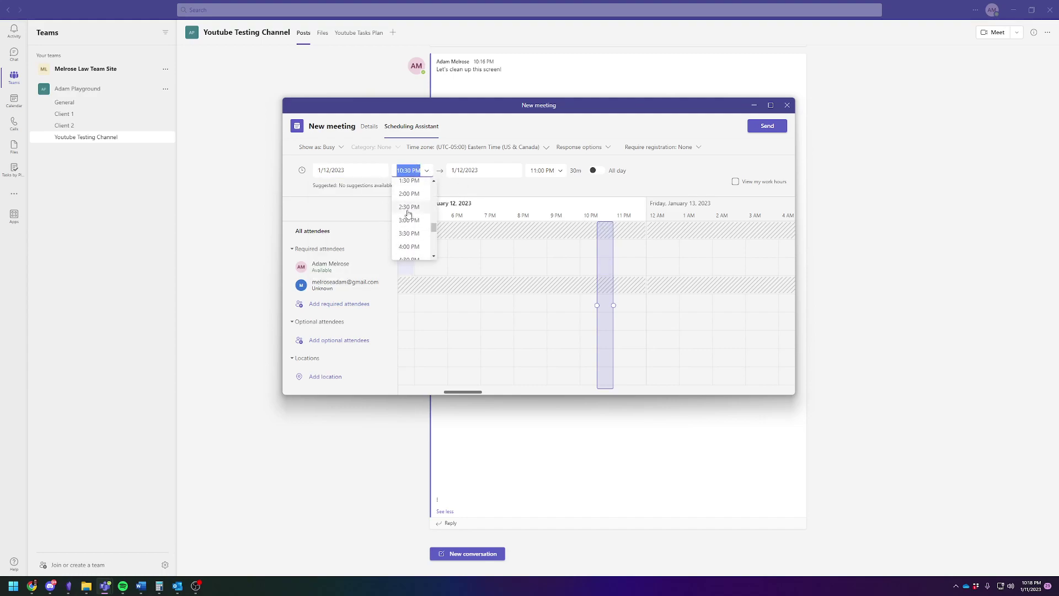
pyautogui.click(409, 194)
pyautogui.click(560, 171)
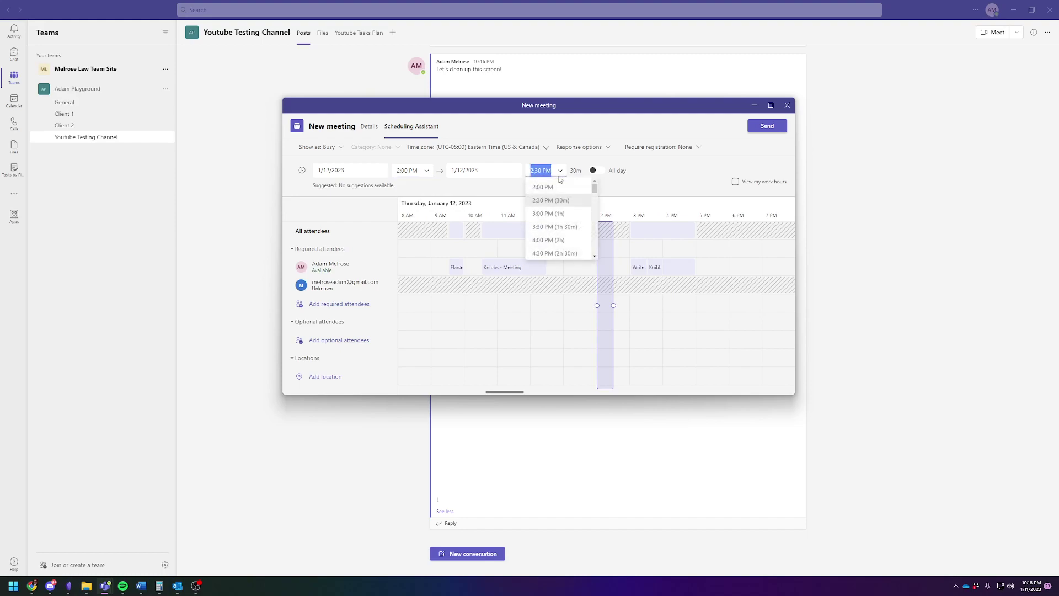
pyautogui.click(549, 214)
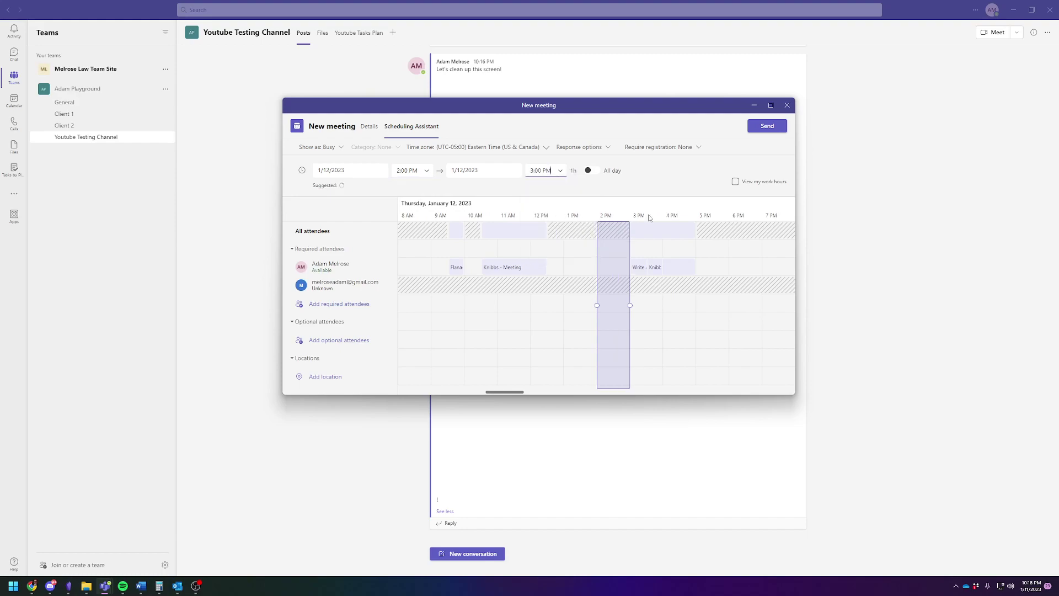
pyautogui.click(766, 129)
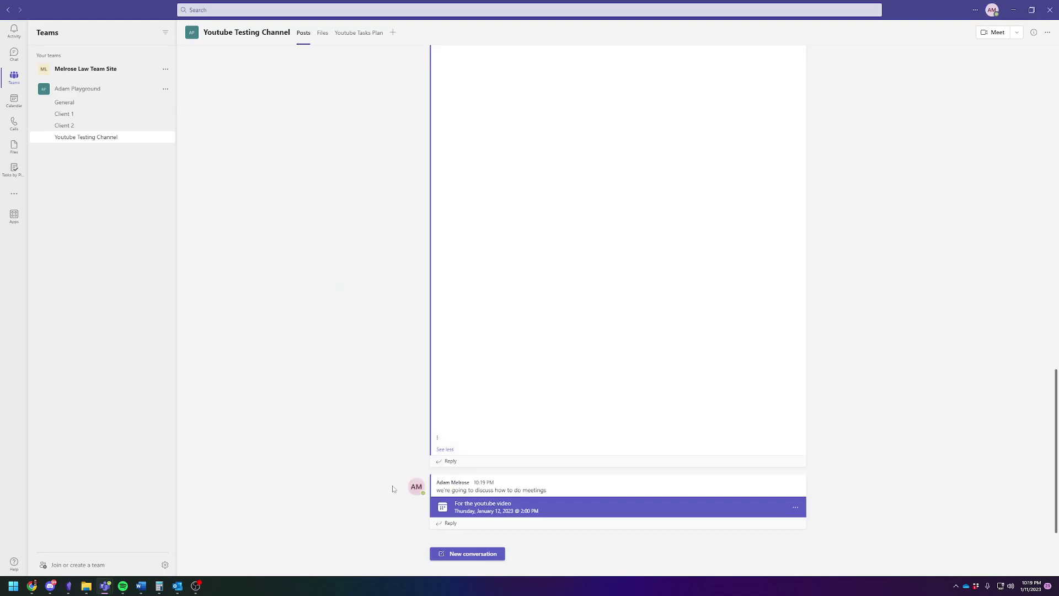
pyautogui.moveTo(618, 507)
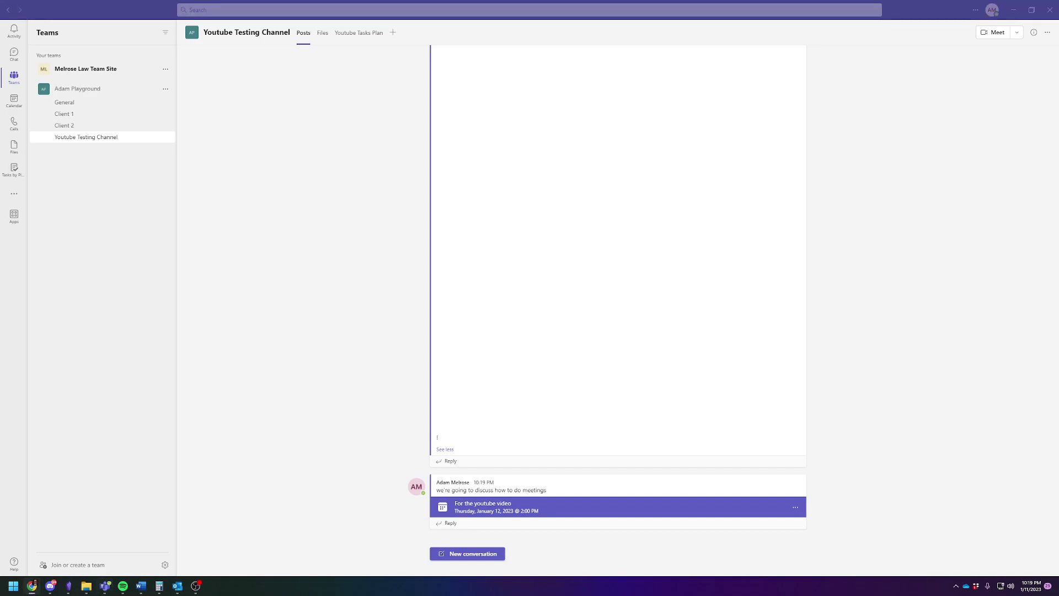
pyautogui.hotkey('alt', 'Tab')
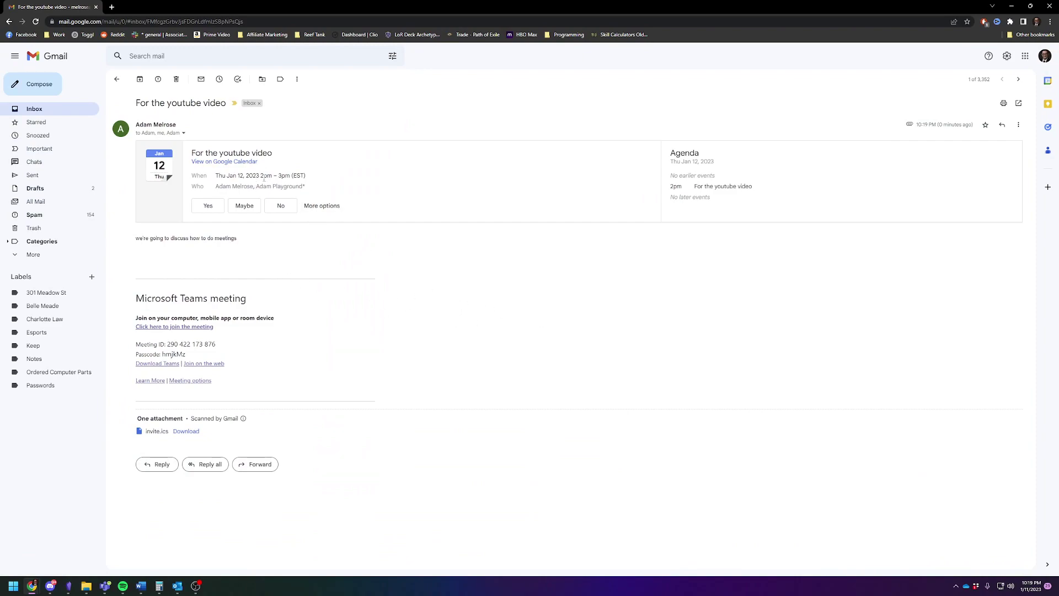
pyautogui.click(166, 327)
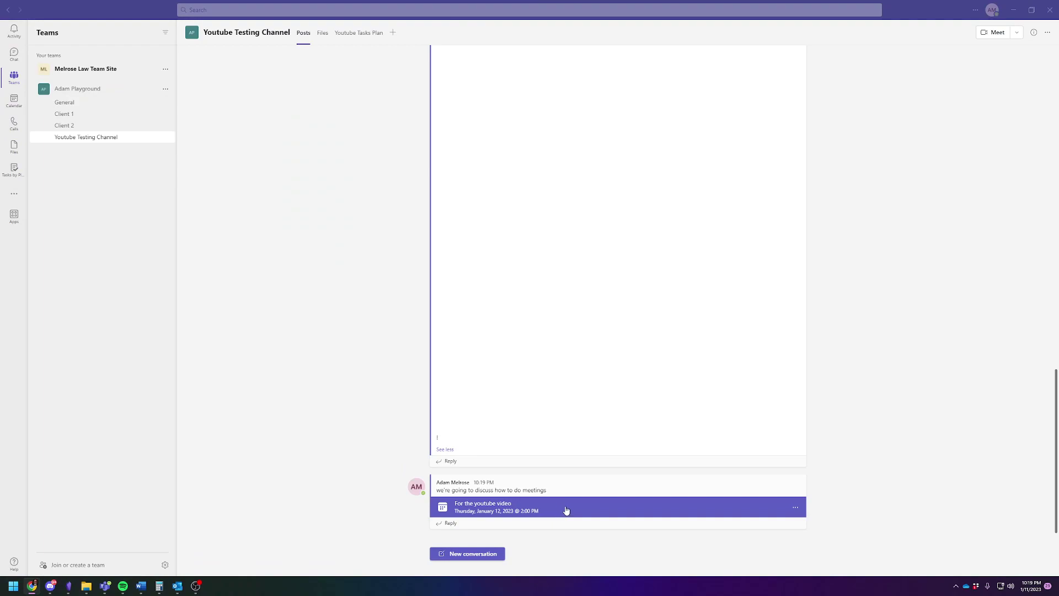
# Open the 'For the youtube video' meeting card and dismiss the pre-join window without joining
pyautogui.click(566, 507)
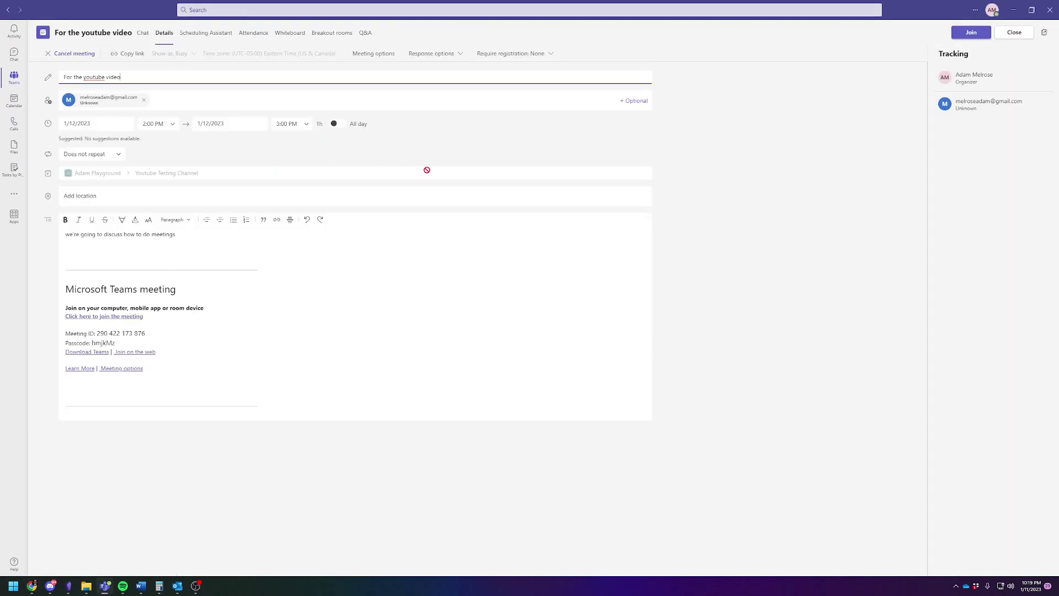
pyautogui.click(970, 32)
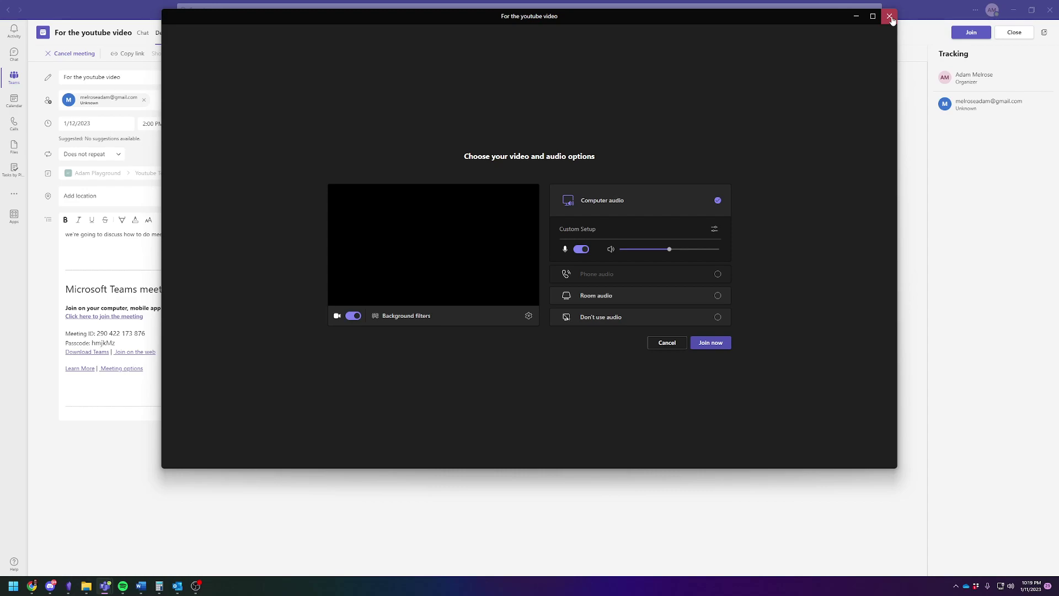
pyautogui.click(889, 17)
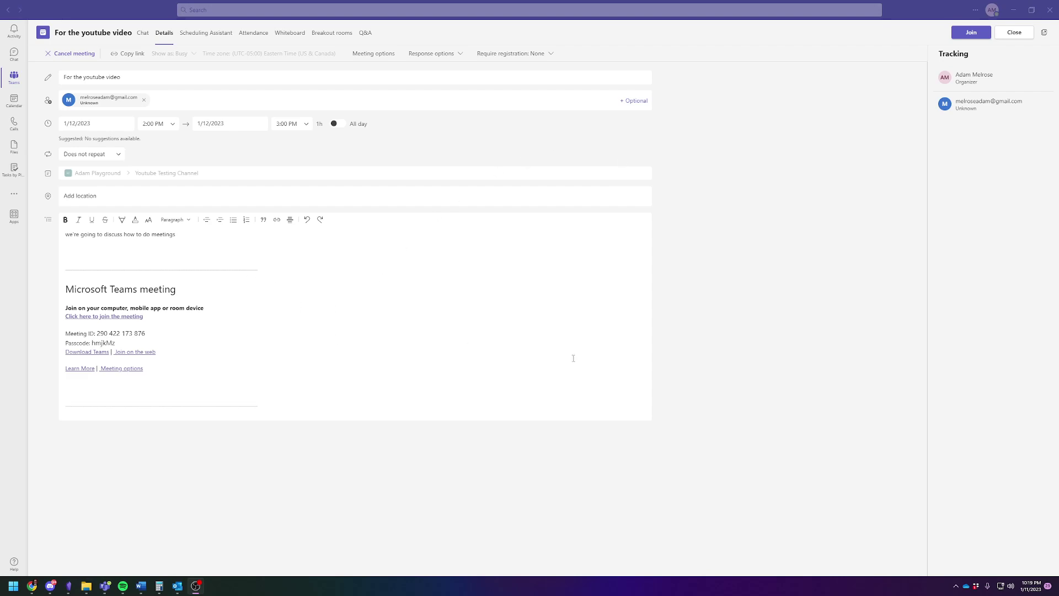
pyautogui.click(820, 314)
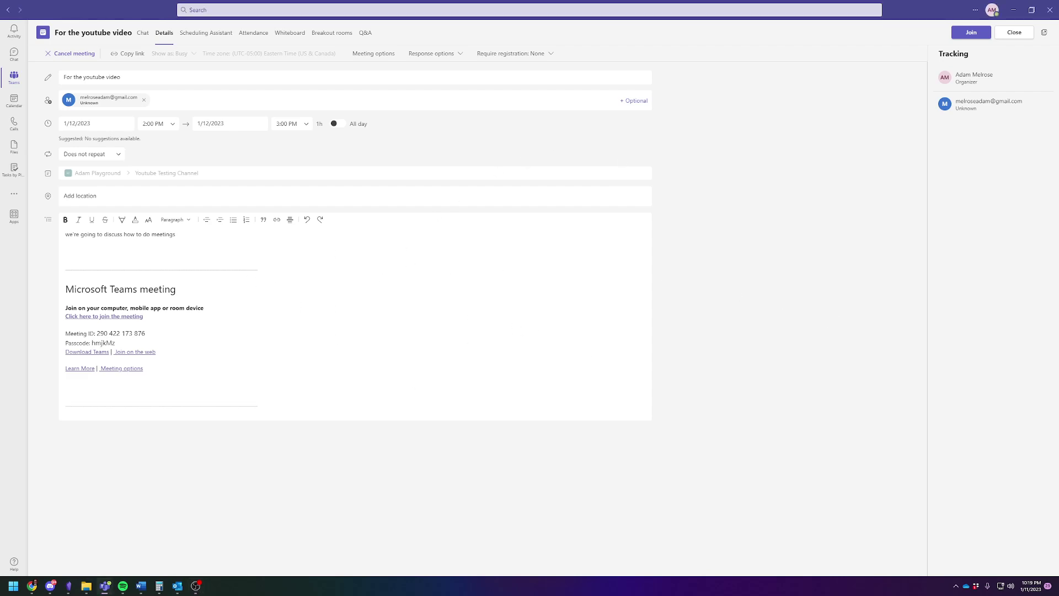